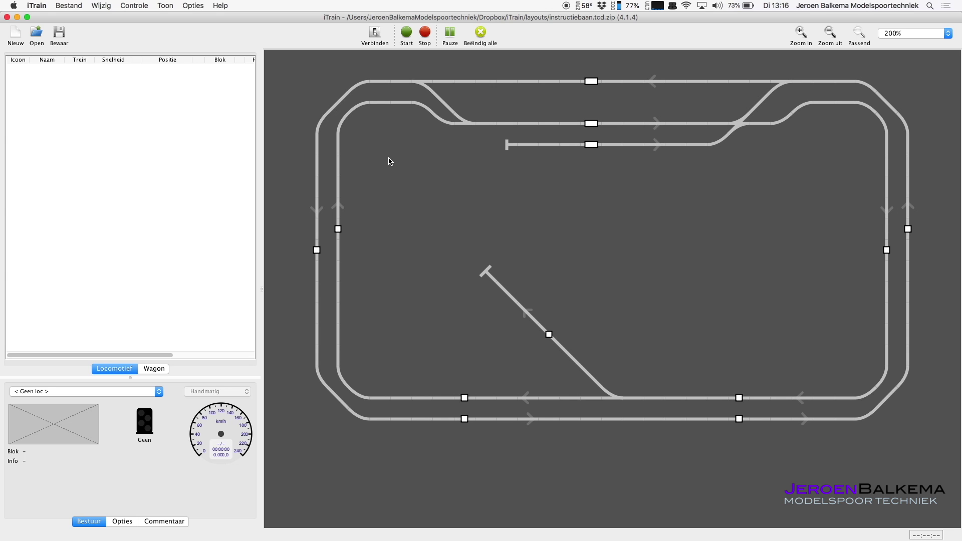
- Open the switchboard editor and name the upper-left turnout on track CS_1 WS01, with the description "Wissel 1"
left_click(103, 6)
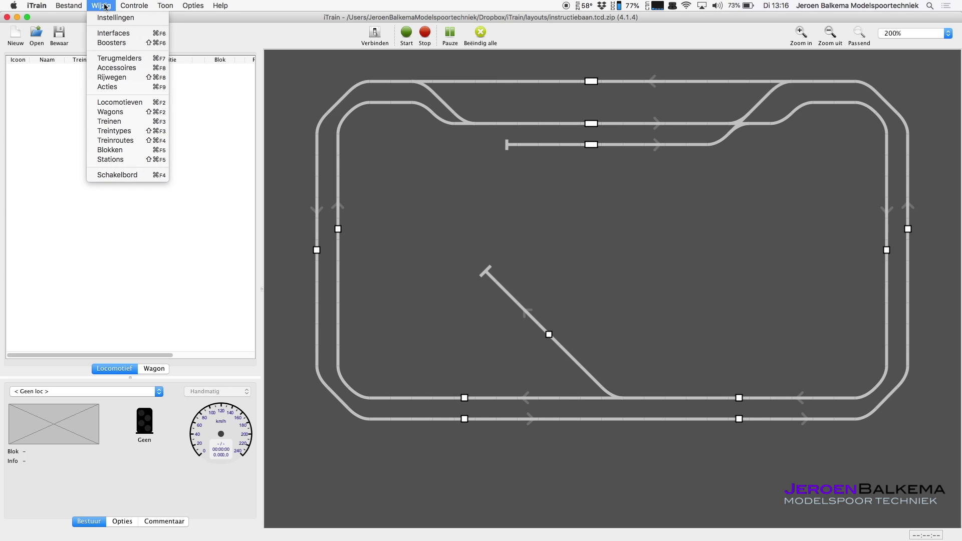
left_click(112, 176)
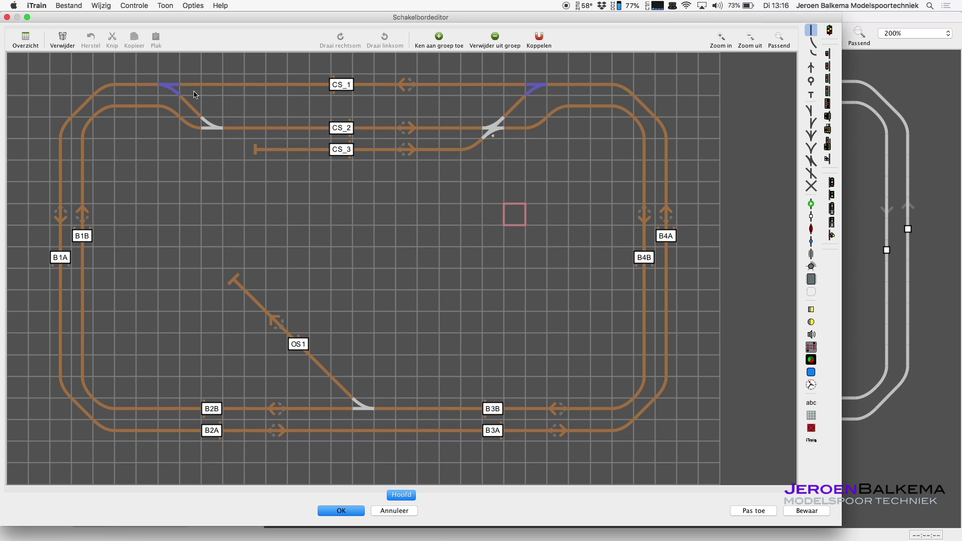
double_click(172, 89)
type("WS01")
key("Tab")
type("Wissel 1")
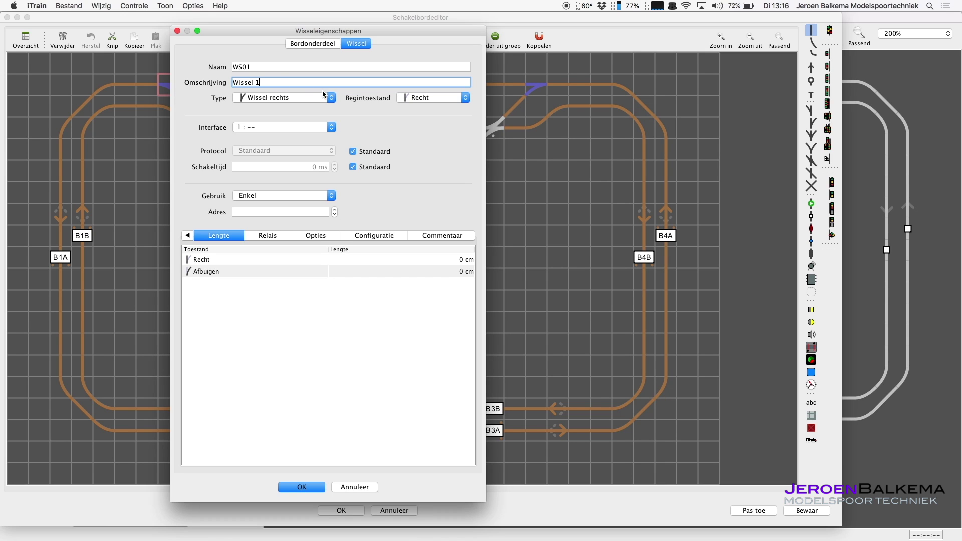
- Examine the available turnout types, initial positions and address usage modes for WS01
left_click(328, 99)
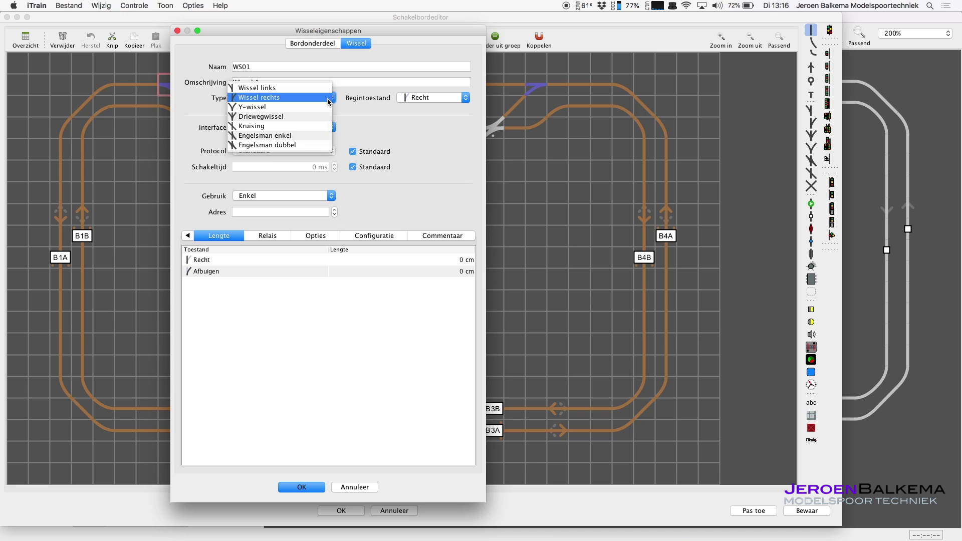
left_click(379, 127)
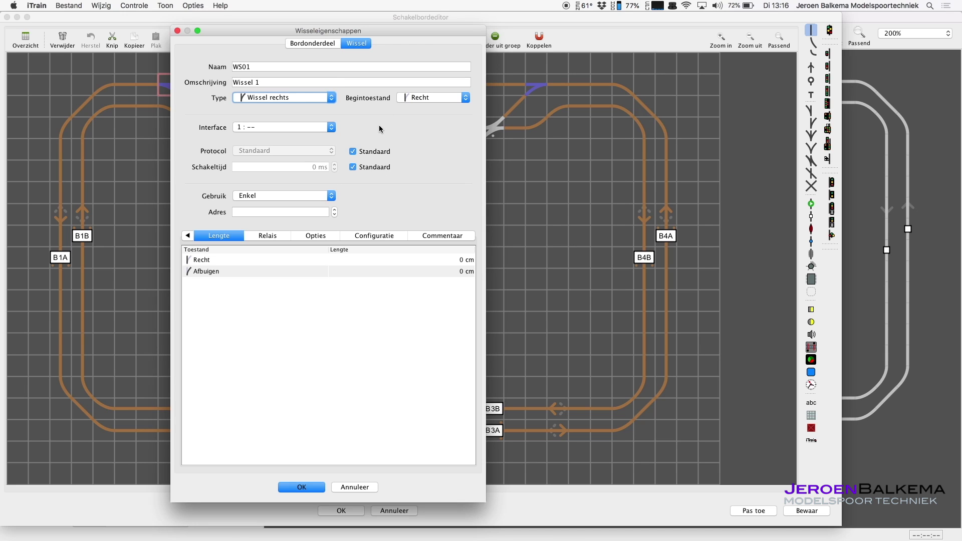
left_click(466, 98)
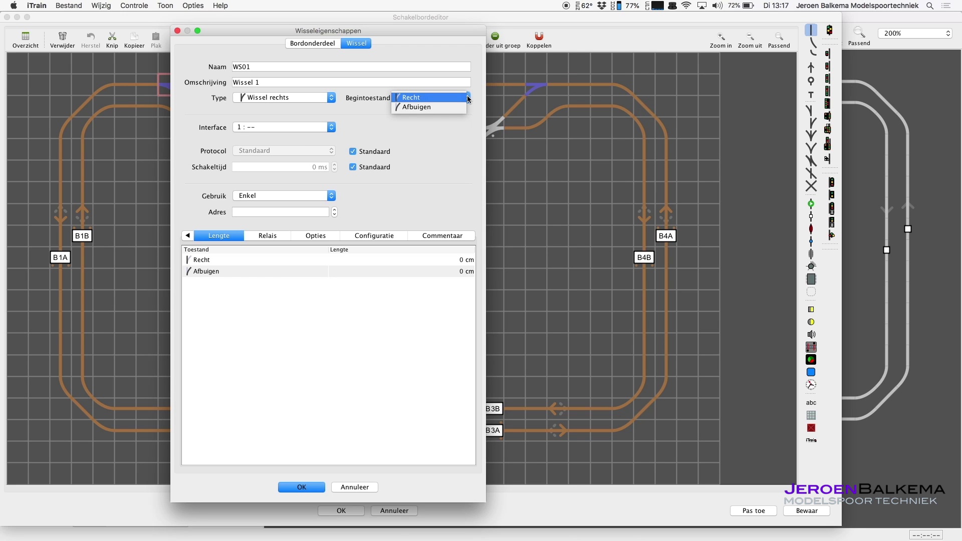
left_click(438, 142)
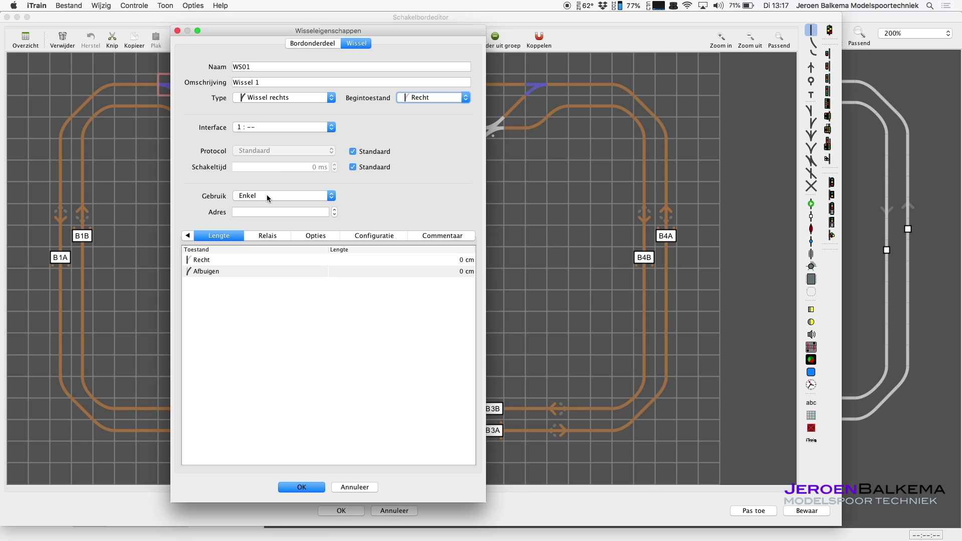
left_click(332, 196)
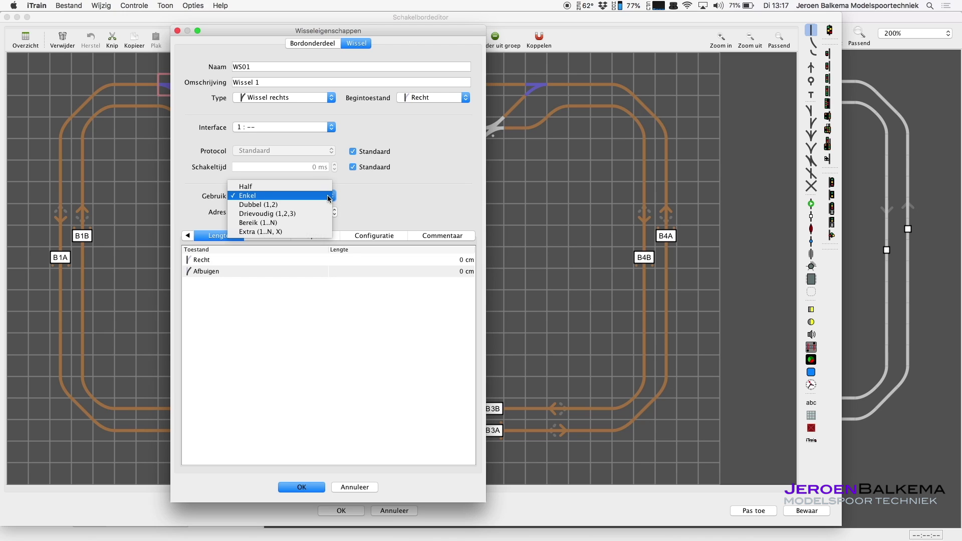
left_click(332, 195)
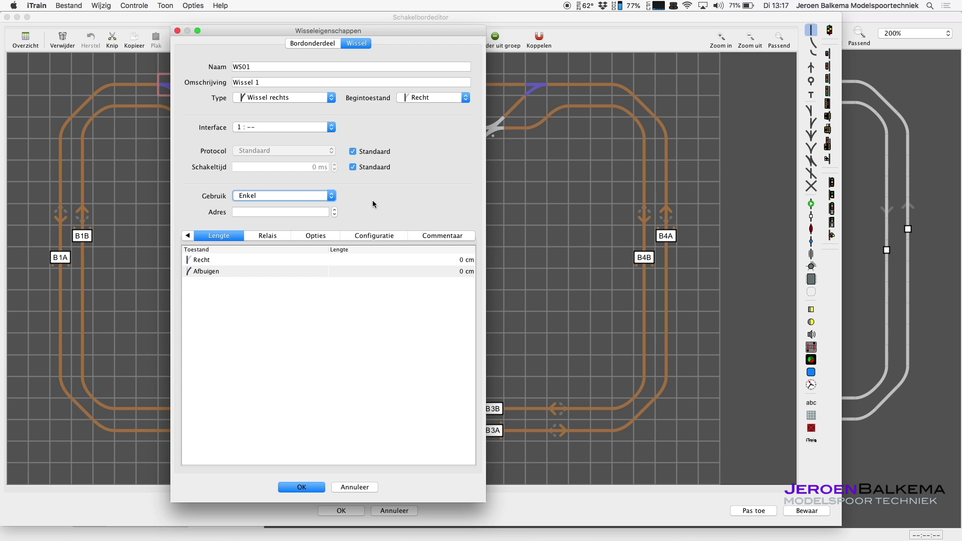
- Set the digital address of turnout WS01 to 1
left_click(325, 211)
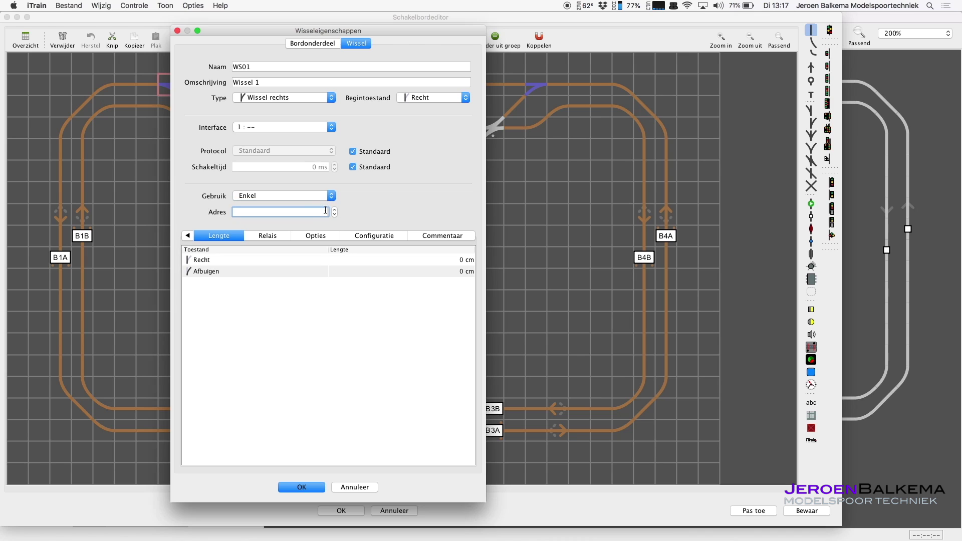
type("1")
key("Tab")
- Examine the output assignment and position feedback settings of turnout WS01
left_click(187, 236)
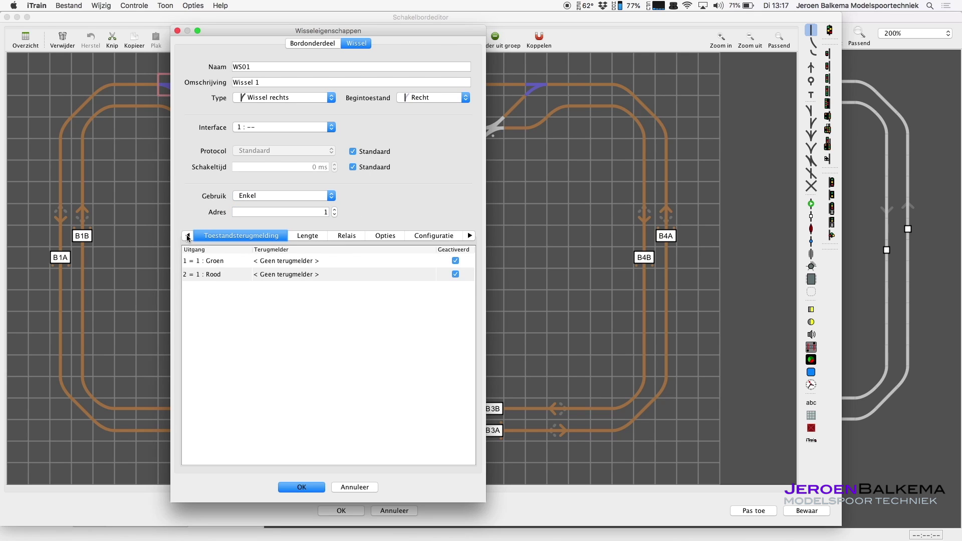
left_click(187, 237)
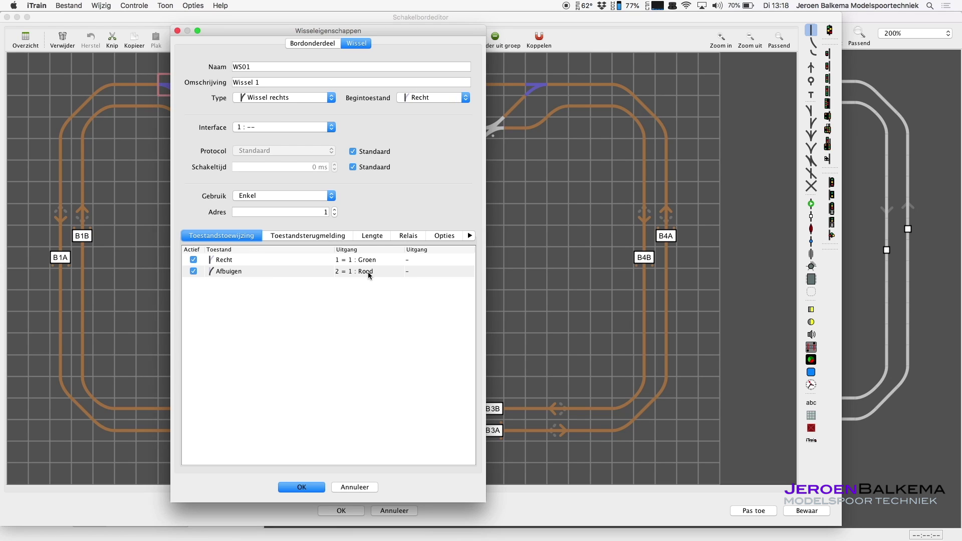
left_click(311, 238)
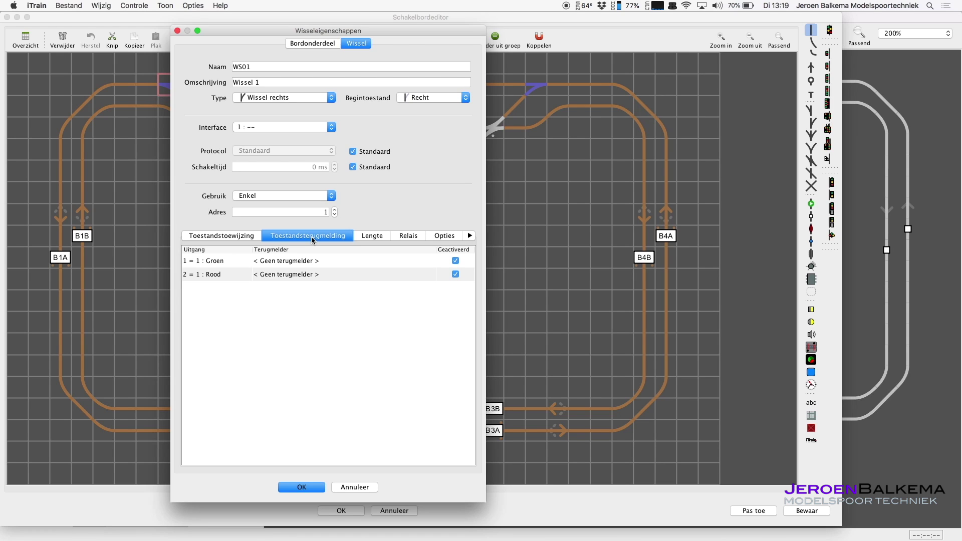
- Set the length of WS01 to 23 cm for both the Recht and Afbuigen positions
left_click(372, 236)
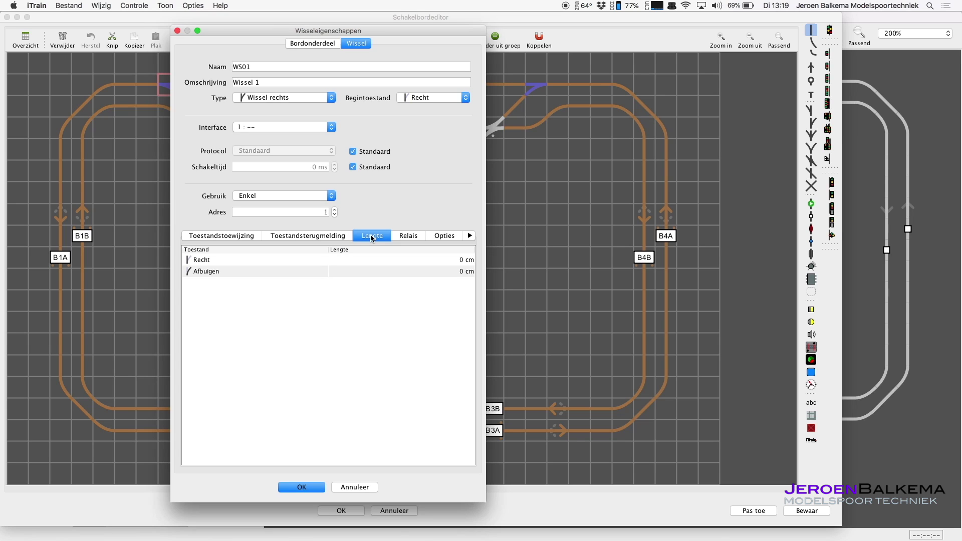
double_click(449, 260)
type("23")
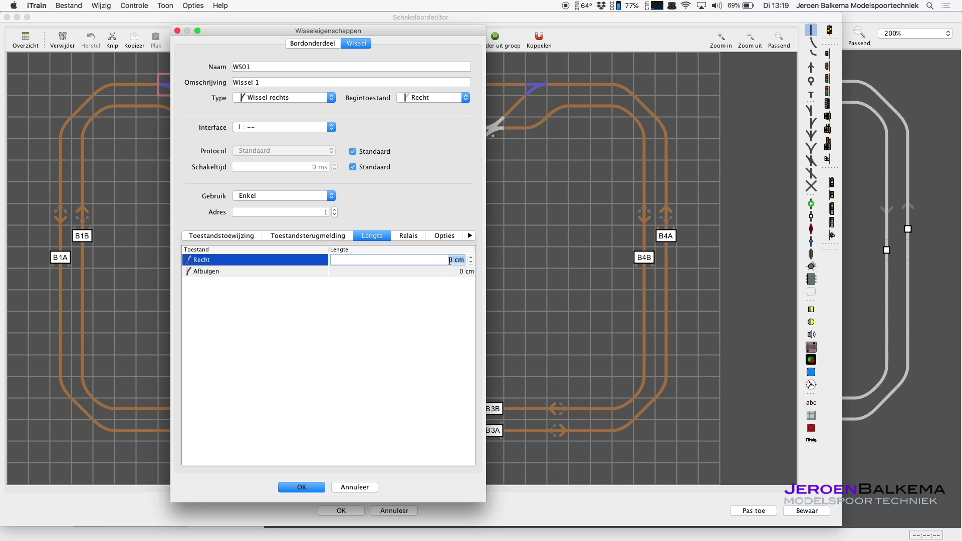
double_click(452, 271)
type("23")
key("Return")
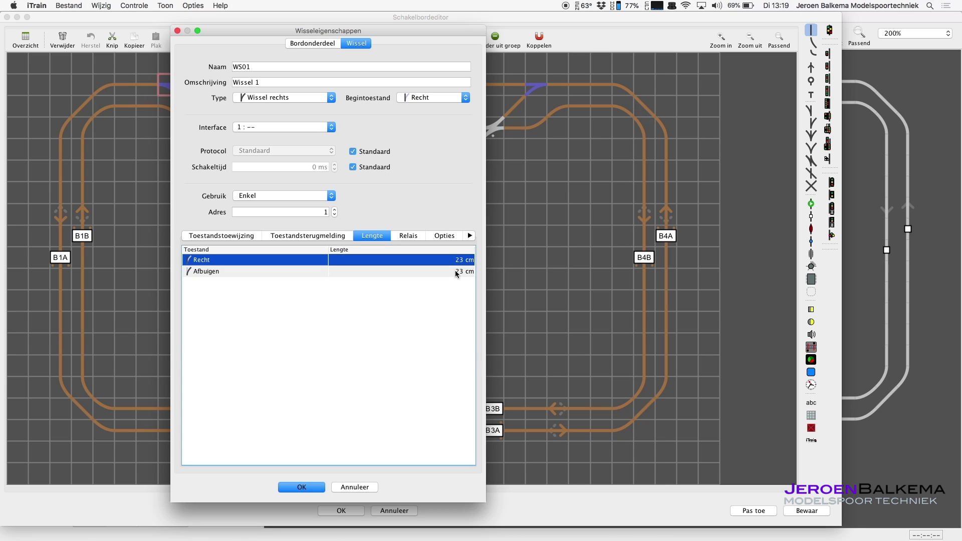
- Review the relay, option, configuration and comment settings of WS01 and accept the turnout's properties
left_click(410, 236)
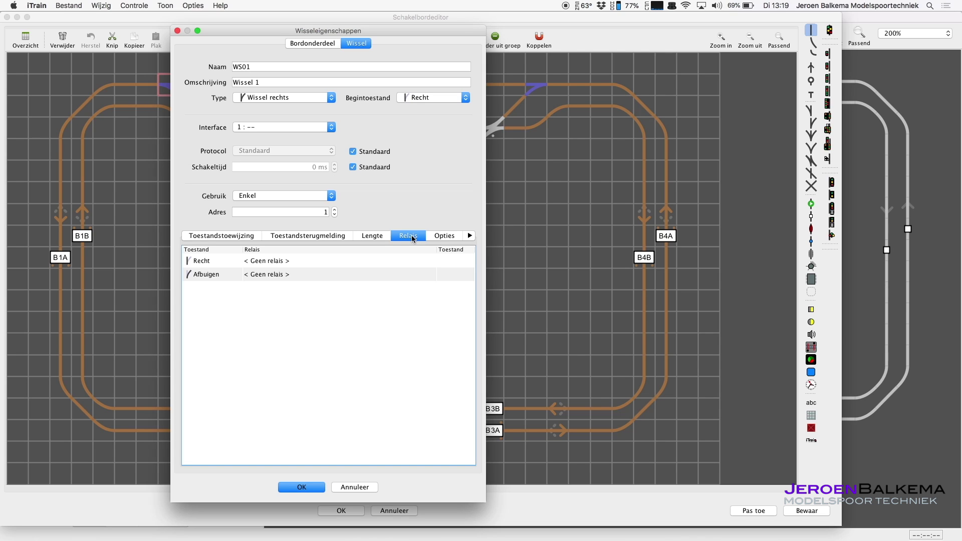
left_click(443, 236)
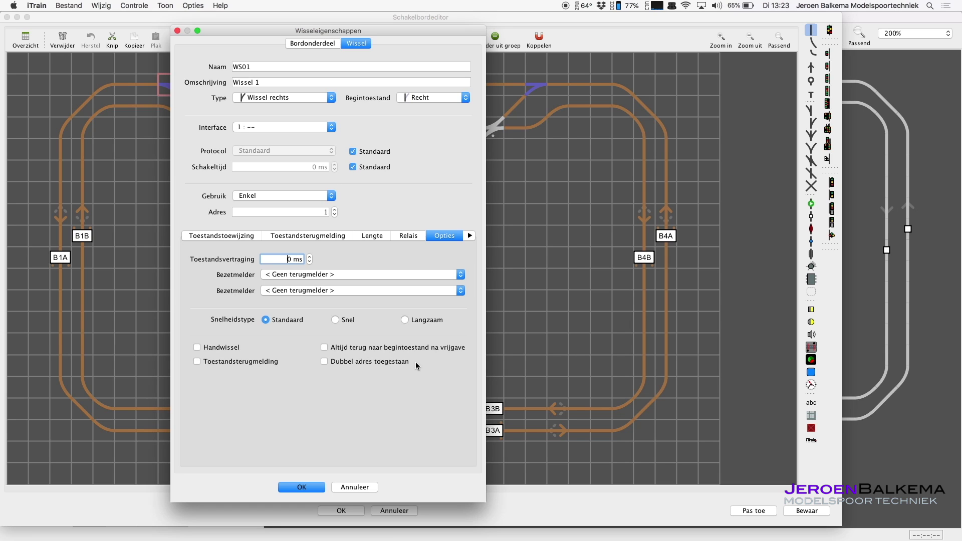
left_click(471, 237)
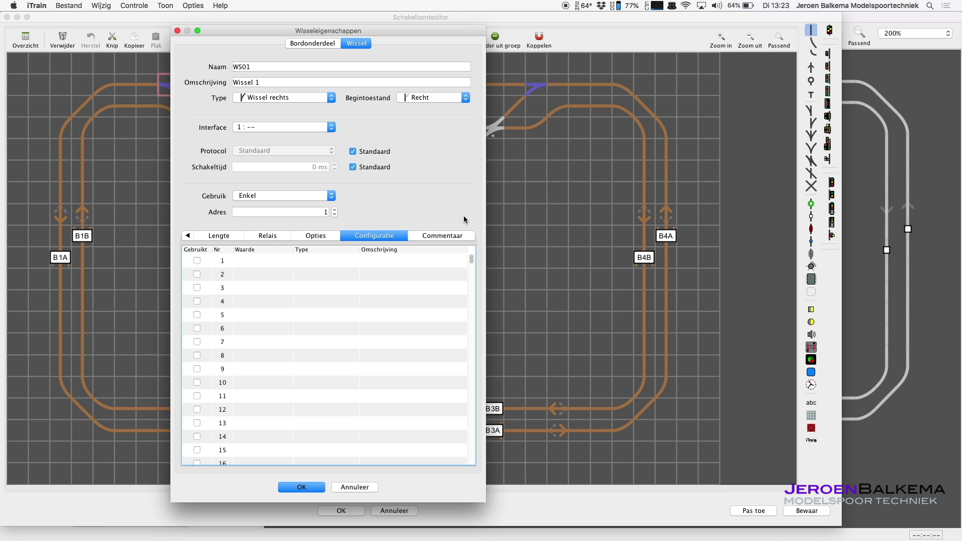
left_click(455, 236)
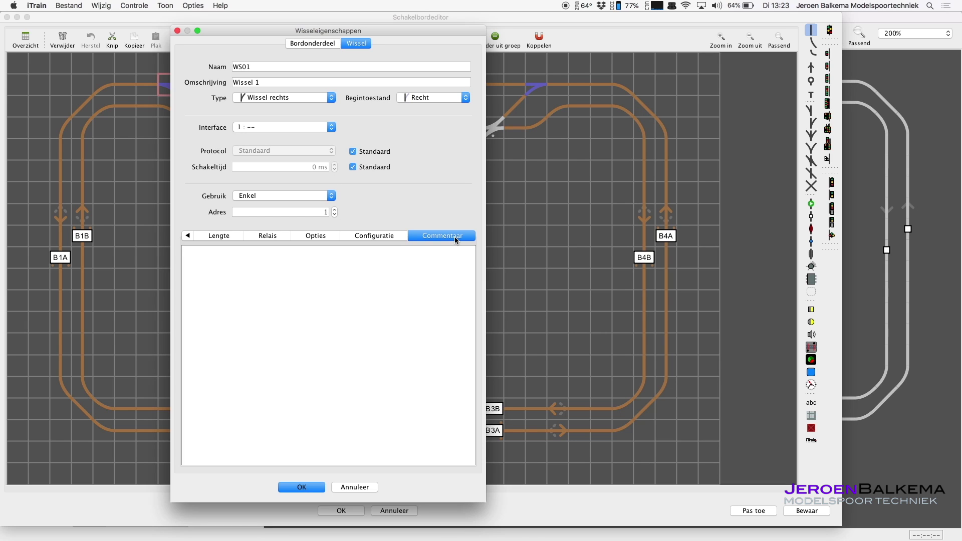
left_click(301, 487)
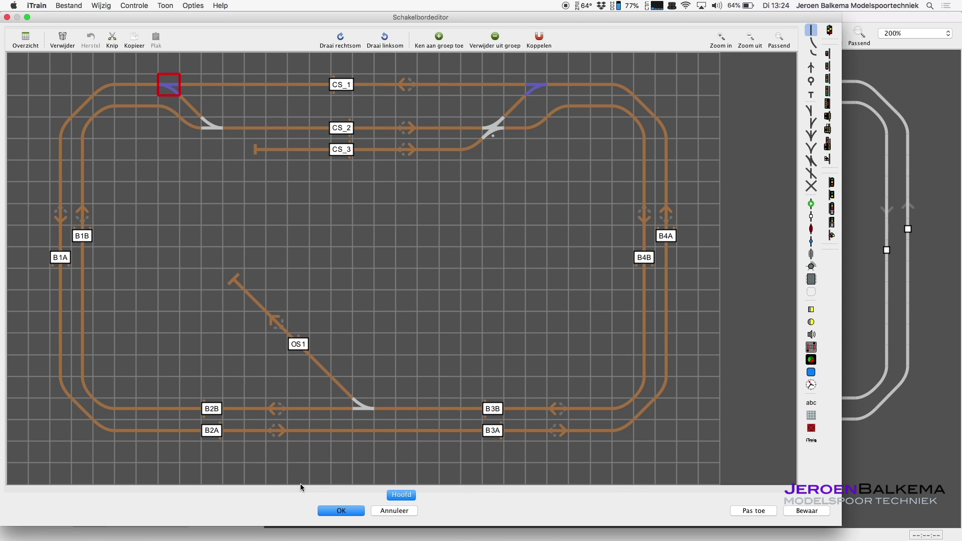
- Name the turnout at the start of track CS_2 WS02, with the description "Wissel 2" and address 2
double_click(211, 128)
type("WS02")
key("Tab")
type("Wissel 2")
key("Tab")
type("2")
left_click(239, 235)
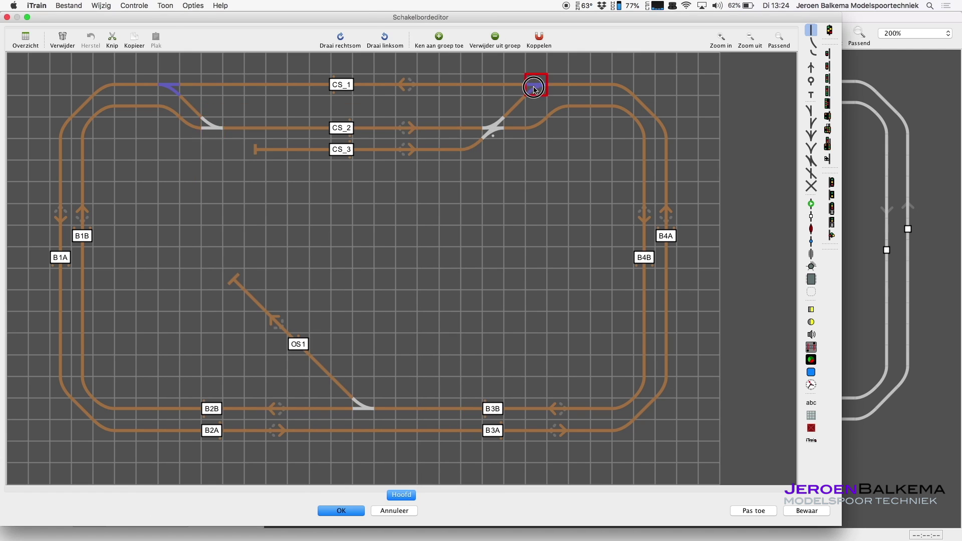
- Define the upper-right turnout as WS03 with the description "Wissel 3" and 23 cm lengths for both positions
key("Tab")
type("Wissel 3")
double_click(457, 271)
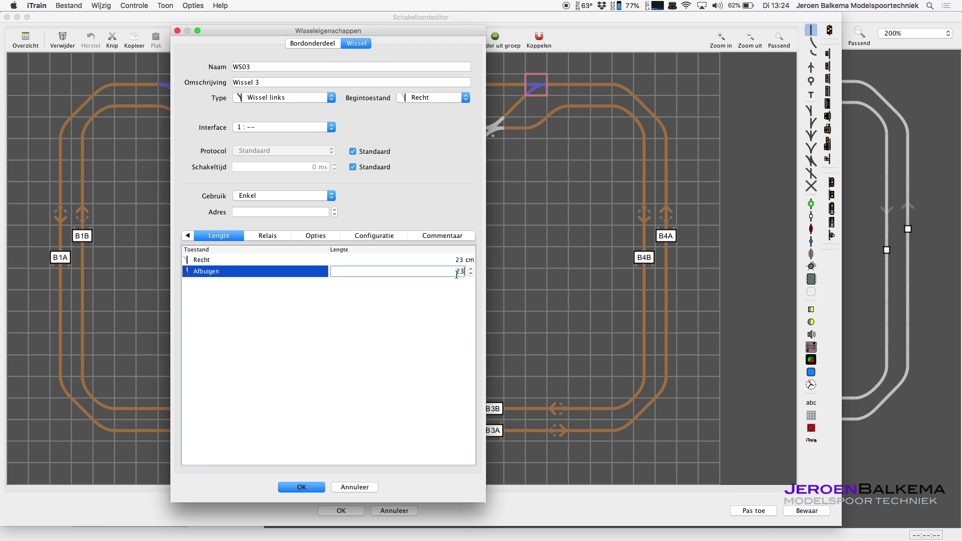
key("Return")
- Name the double slip between tracks CS_2 and CS_3 WS04/05, with the description "Wissel 4 en 5"
left_click(495, 133)
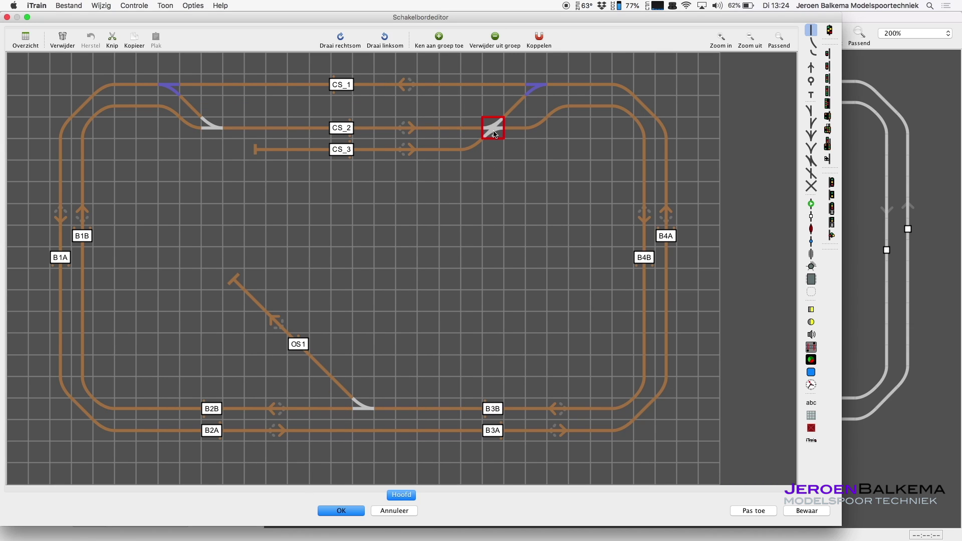
double_click(494, 133)
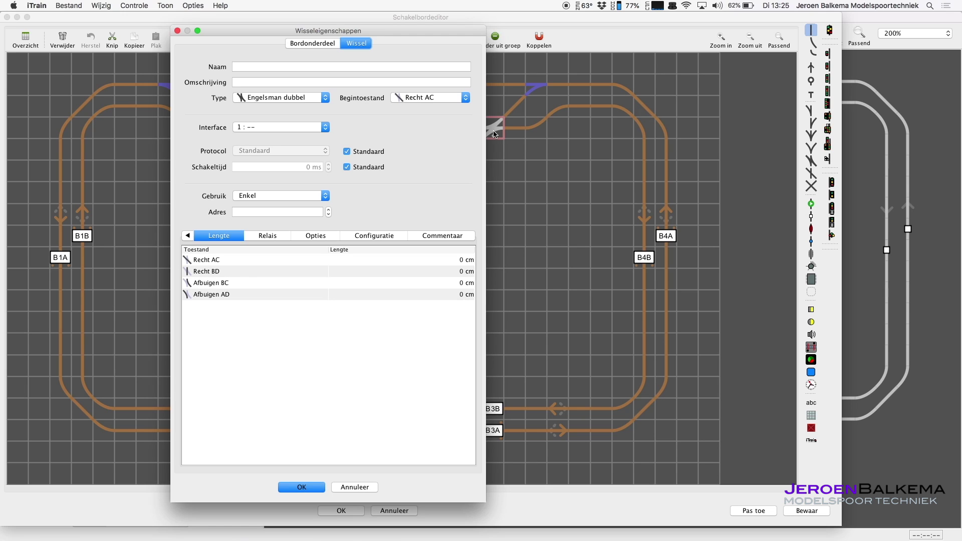
left_click(269, 63)
type("WS04/05")
key("Tab")
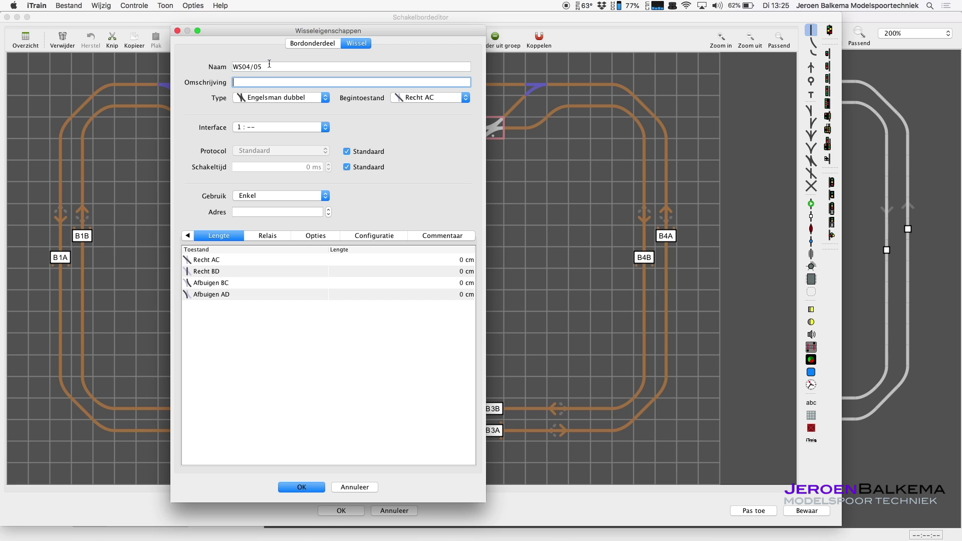
type("Wissel 4 en 5")
- Set the double slip's usage to Dubbel (1,2), with address 1 as 4 and address 2 as 5
left_click(298, 195)
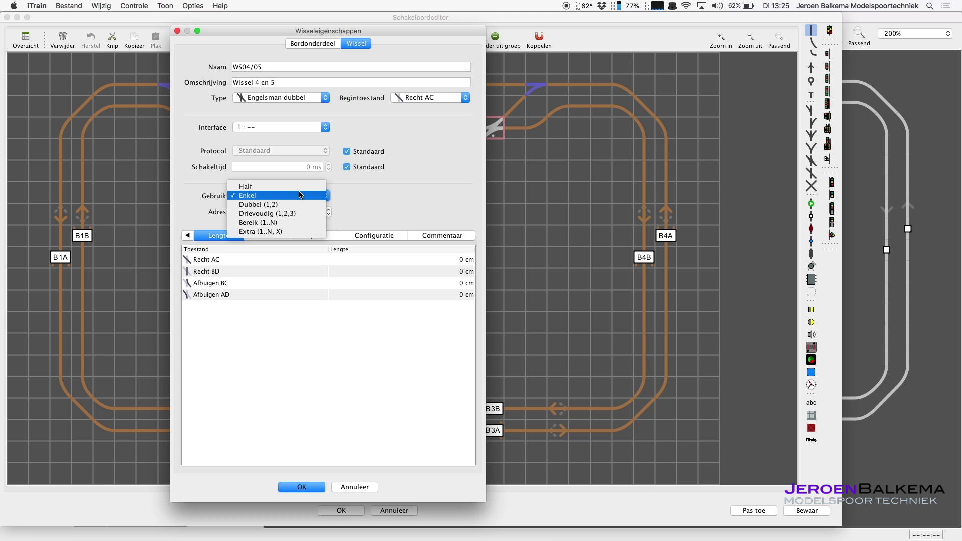
left_click(267, 204)
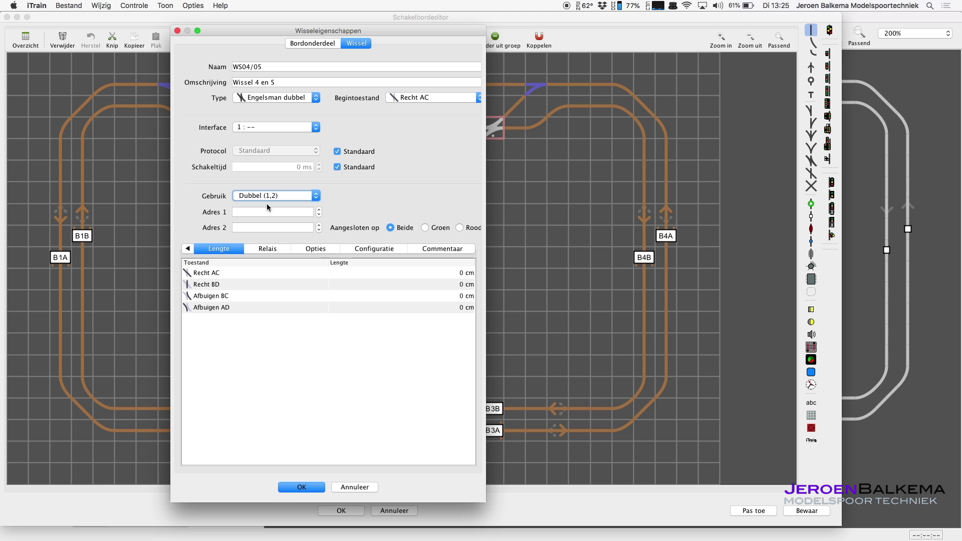
left_click(287, 213)
key("Tab")
type("5")
key("Tab")
- Set the lengths of all four double slip positions to 23 cm and accept its properties
double_click(412, 275)
type("23")
key("Tab")
type("23")
double_click(454, 295)
type("23")
key("Tab")
type("23")
key("Tab")
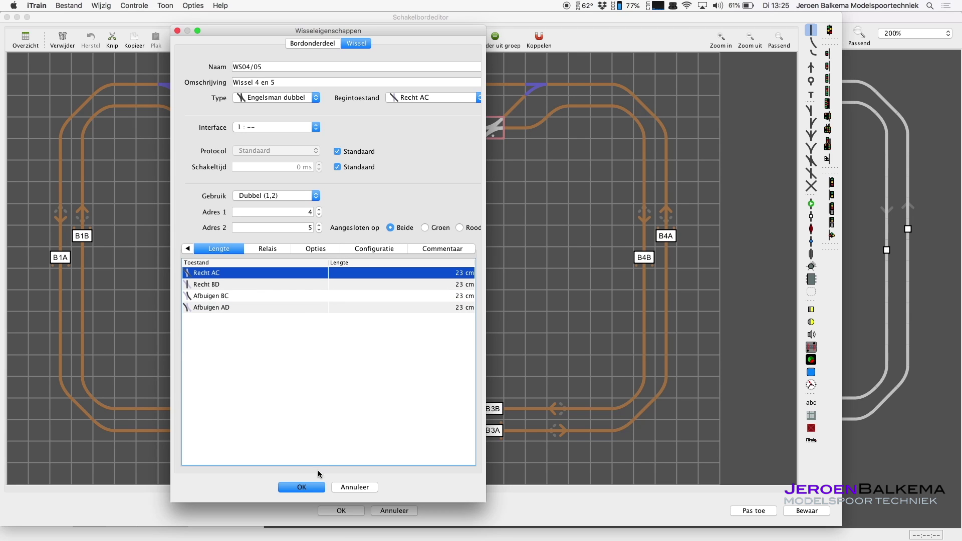
left_click(310, 487)
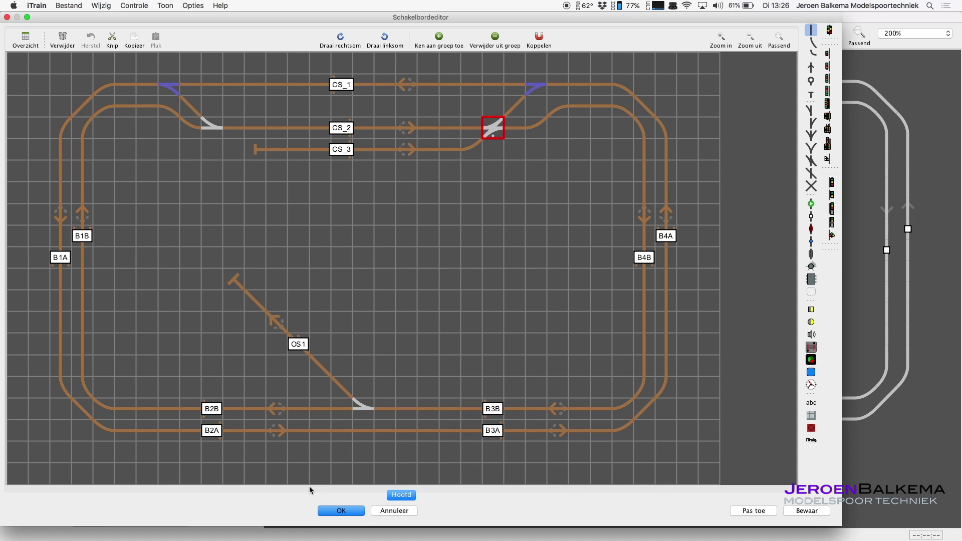
- Define the turnout leading to OS1 as WS06 with the description "Wissel 6", address 6 and 23 cm lengths for both positions
double_click(361, 406)
left_click(262, 67)
type("WS06")
key("Tab")
type("Wissel 6")
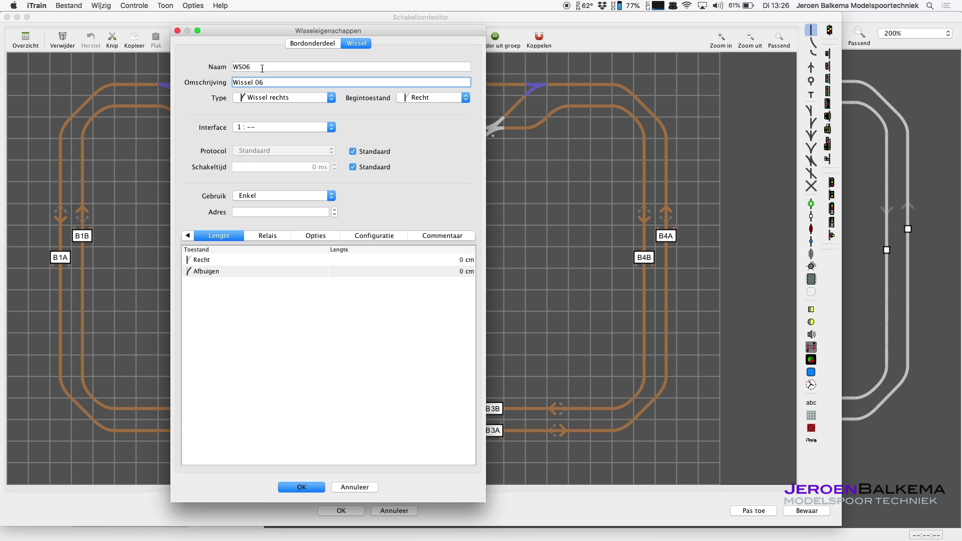
left_click(447, 261)
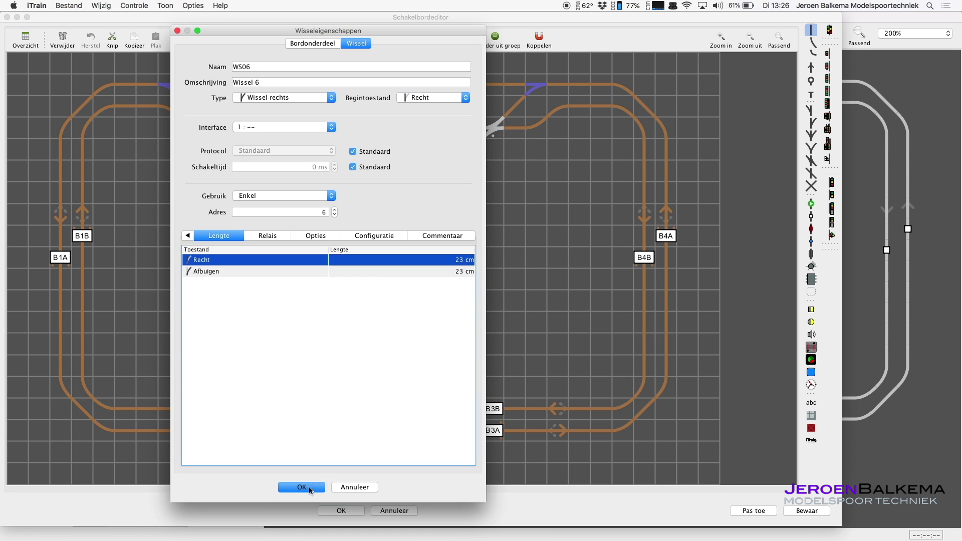
left_click(308, 486)
- Apply and save the switchboard changes and close the editor
left_click(748, 511)
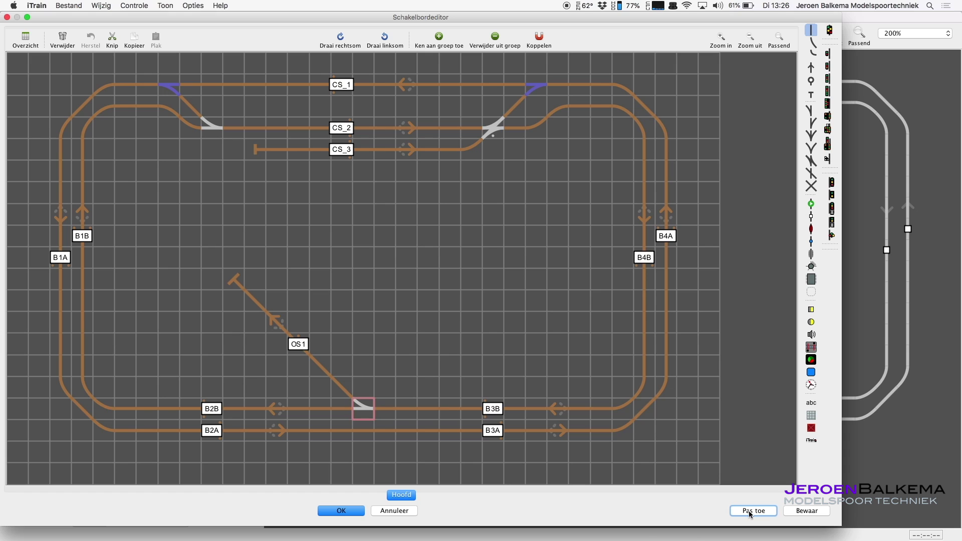
left_click(810, 510)
left_click(341, 511)
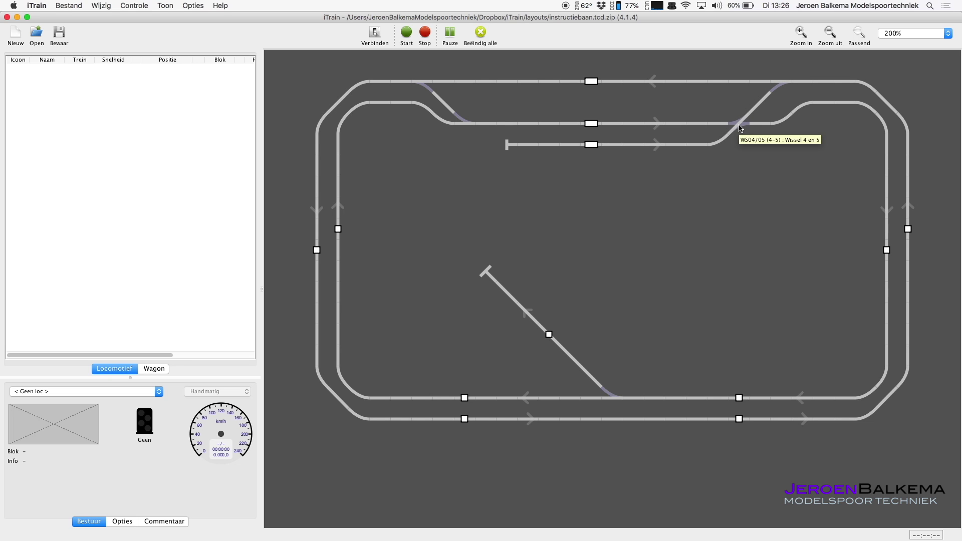
- Test the double slip WS04/05 on the main switchboard by switching its position twice
left_click(740, 128)
left_click(740, 128)
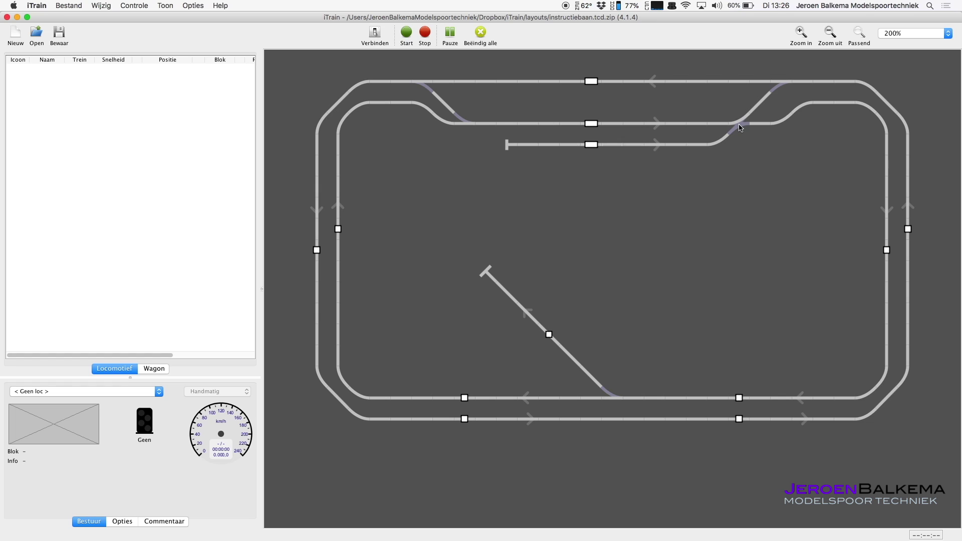
- Cycle the double slip WS04/05 through three more position changes on the main switchboard to check its remaining routes
left_click(741, 128)
left_click(740, 128)
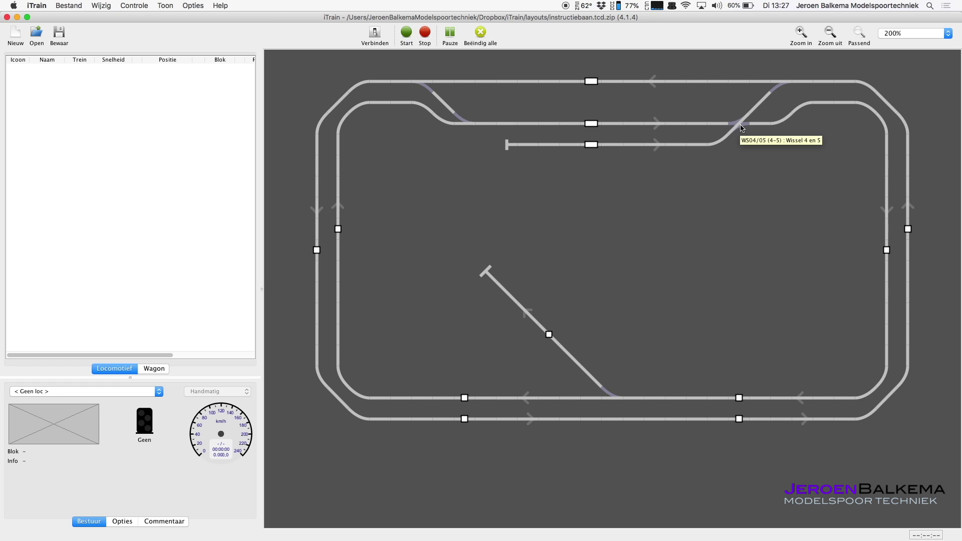
left_click(740, 128)
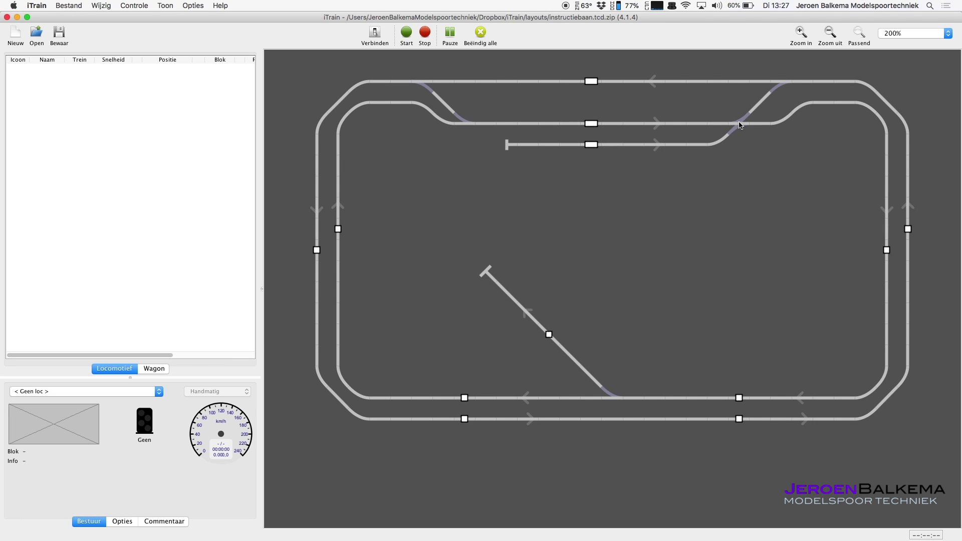
- Set the initial state of the double slip WS04/05 to Recht BD, accept its properties and save the layout
right_click(739, 123)
left_click(749, 130)
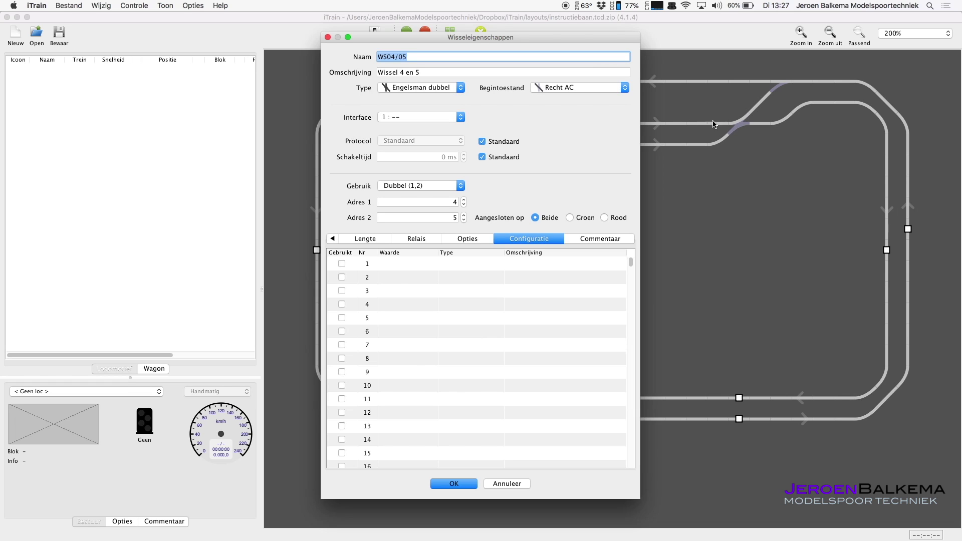
left_click(577, 88)
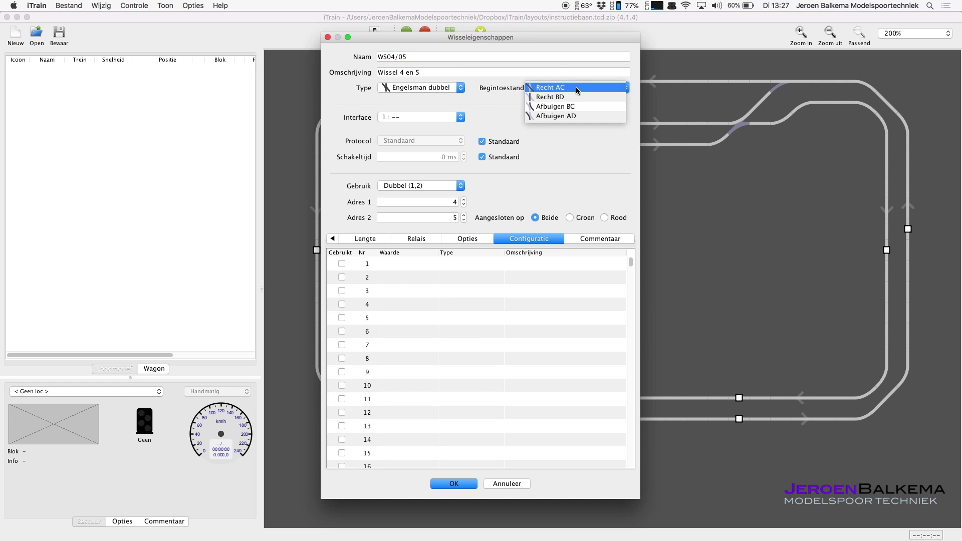
left_click(576, 98)
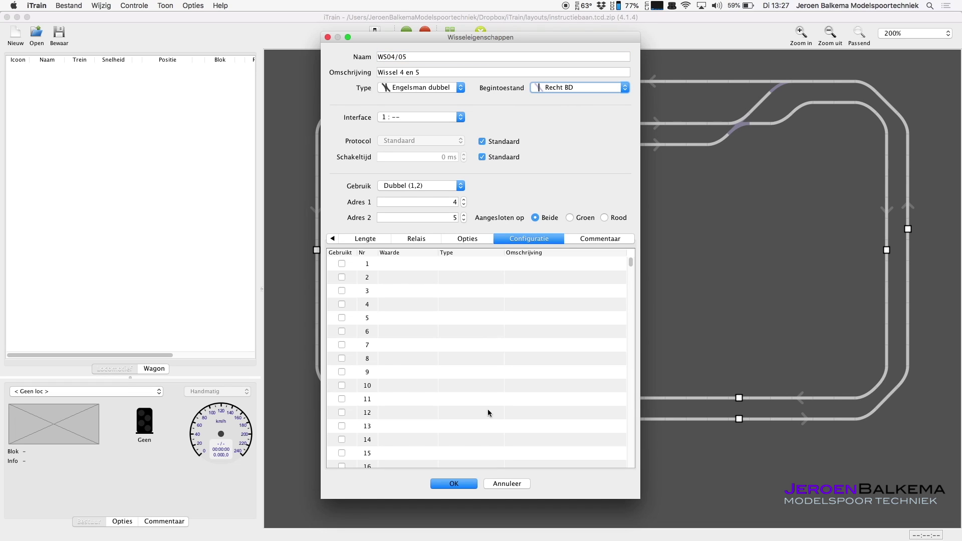
left_click(462, 485)
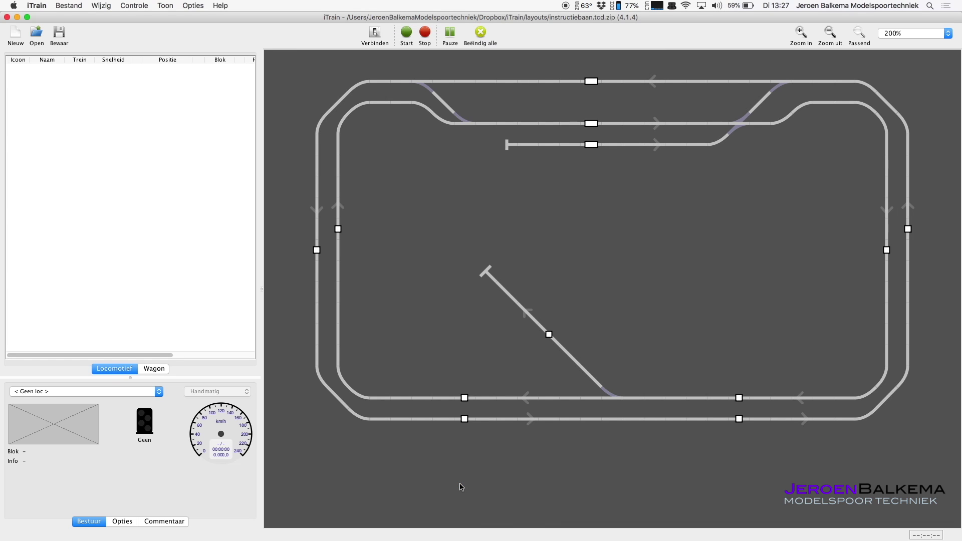
left_click(64, 37)
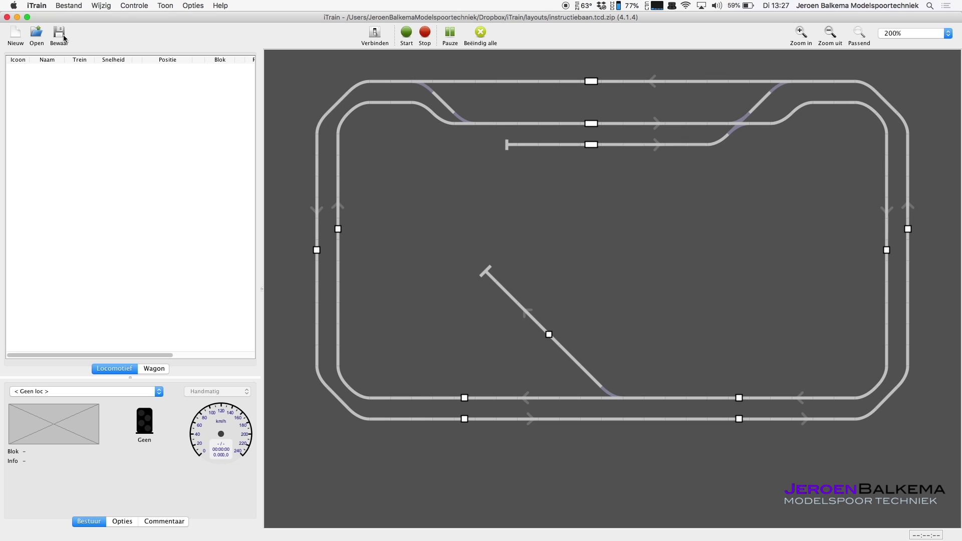